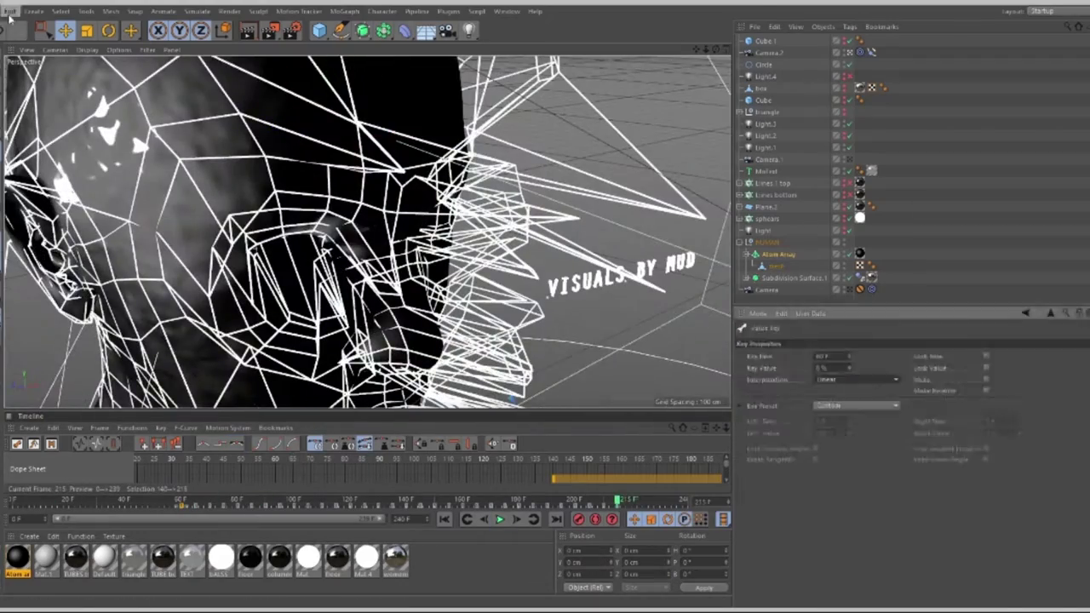
Look through the scene camera to frame the PRAIA DA ROCHA title among wireframe shards
{"action": "left_click", "coordinate": [851, 290]}
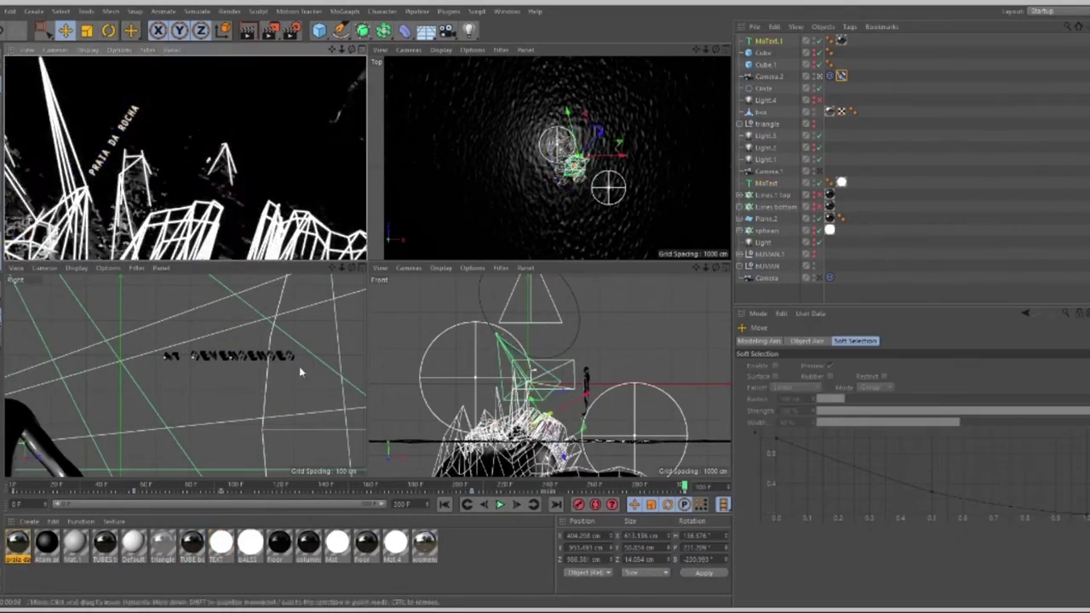
Play the domes-in-water animation forward to show the SELECTIV title and heads
{"action": "left_click", "coordinate": [500, 505]}
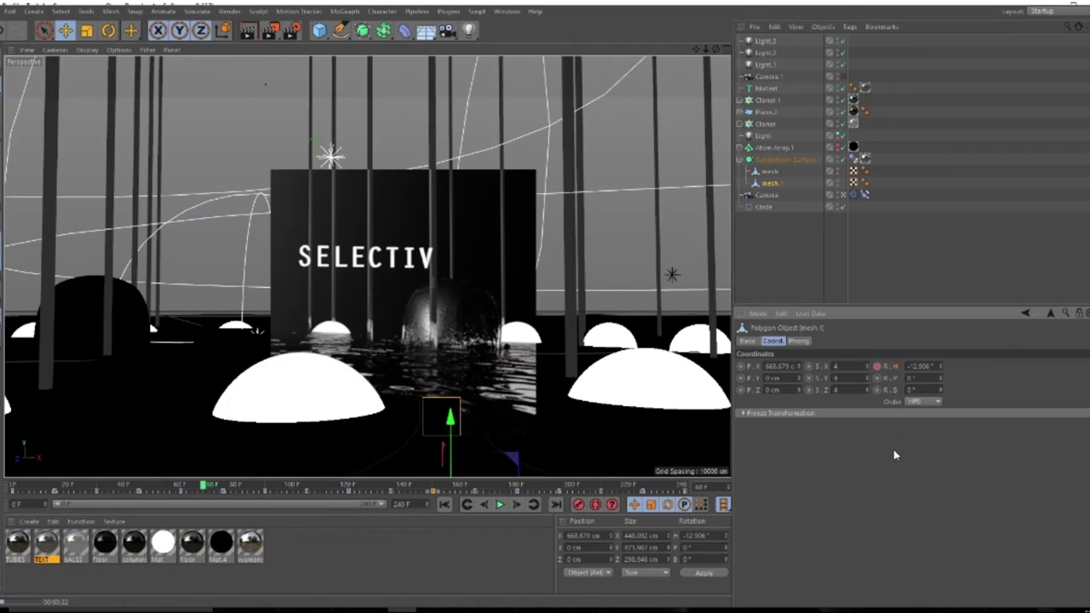
Toggle the Interactive Render Region with Alt+R to preview the heads in water
{"action": "key", "text": "alt+r"}
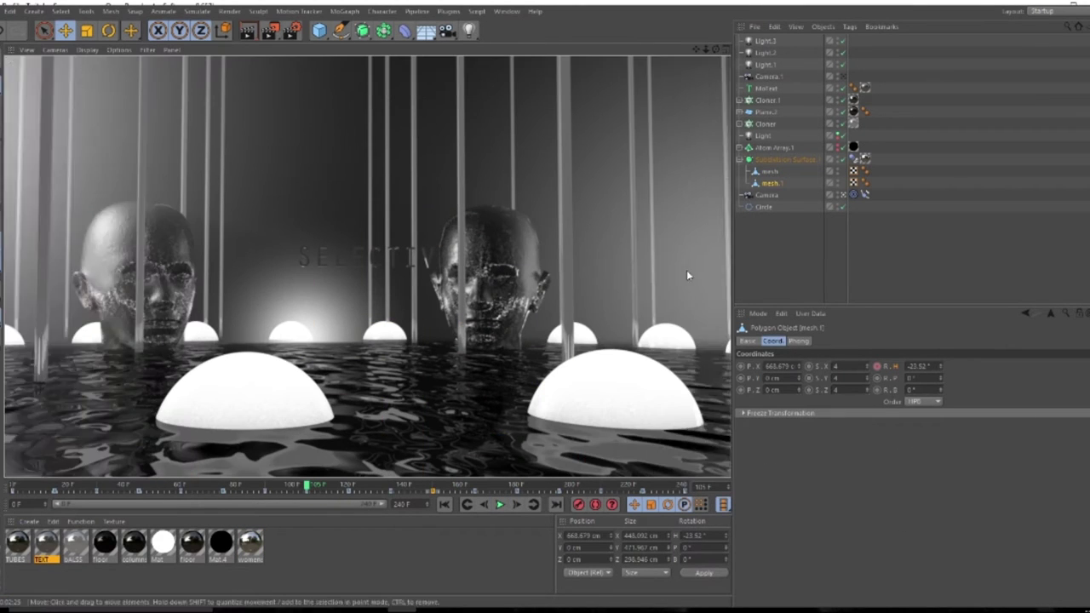